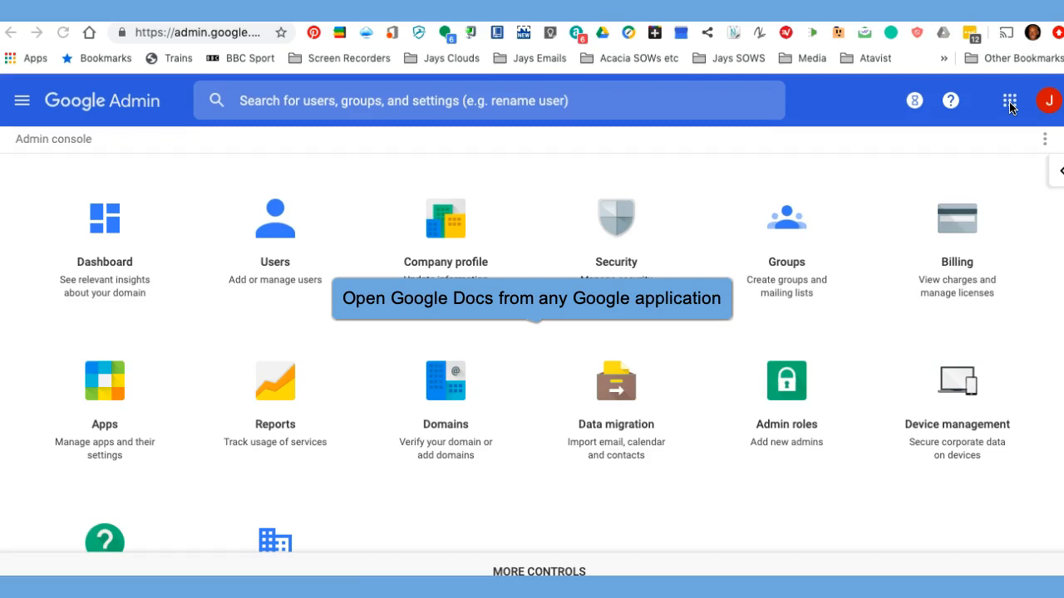
Step: Switch to Google Drive and create a new blank Google Docs document
click(1010, 107)
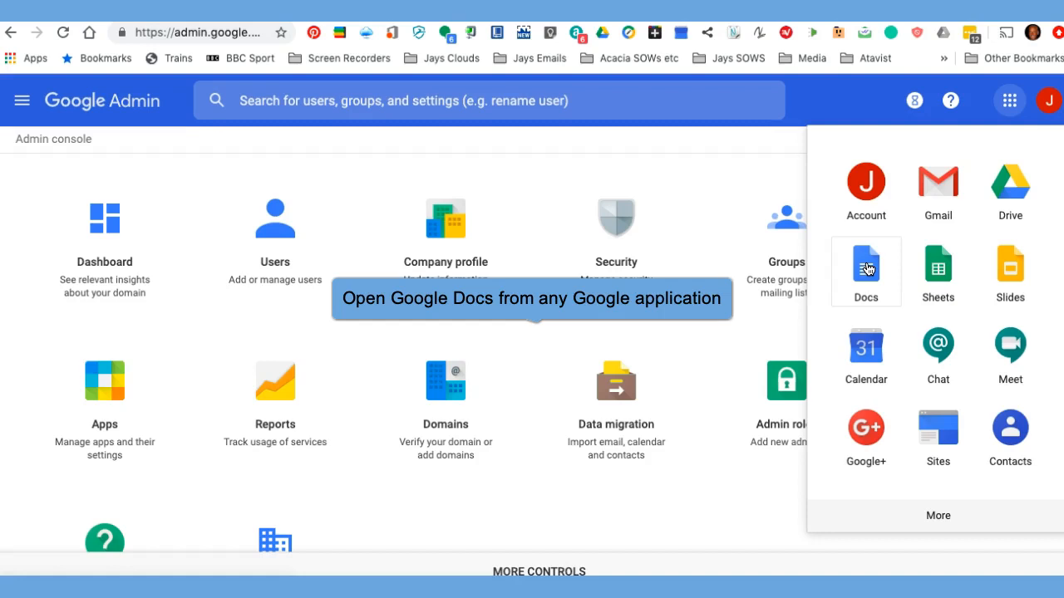
click(1011, 182)
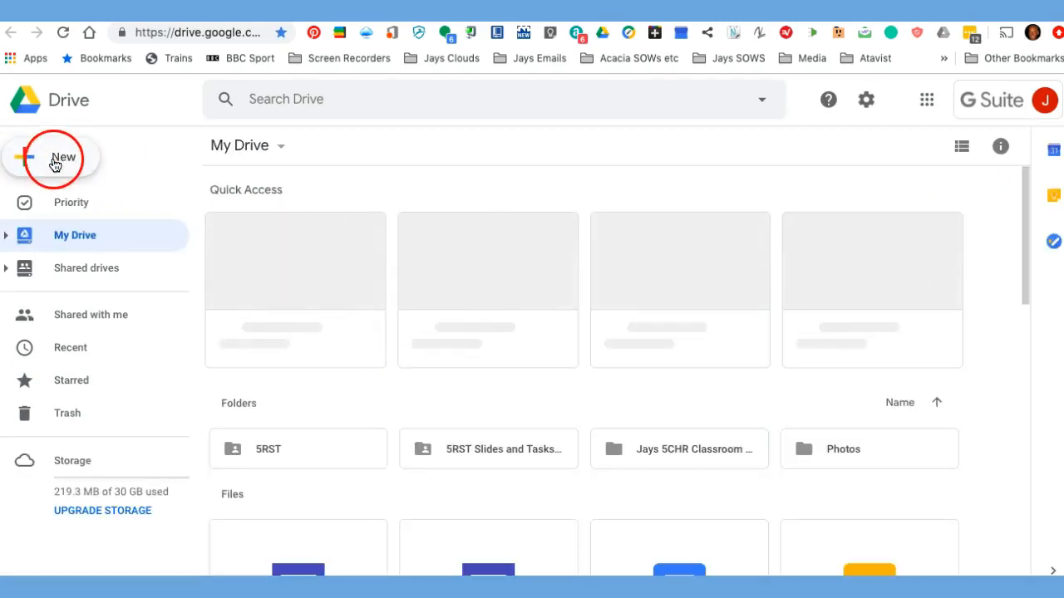
click(66, 159)
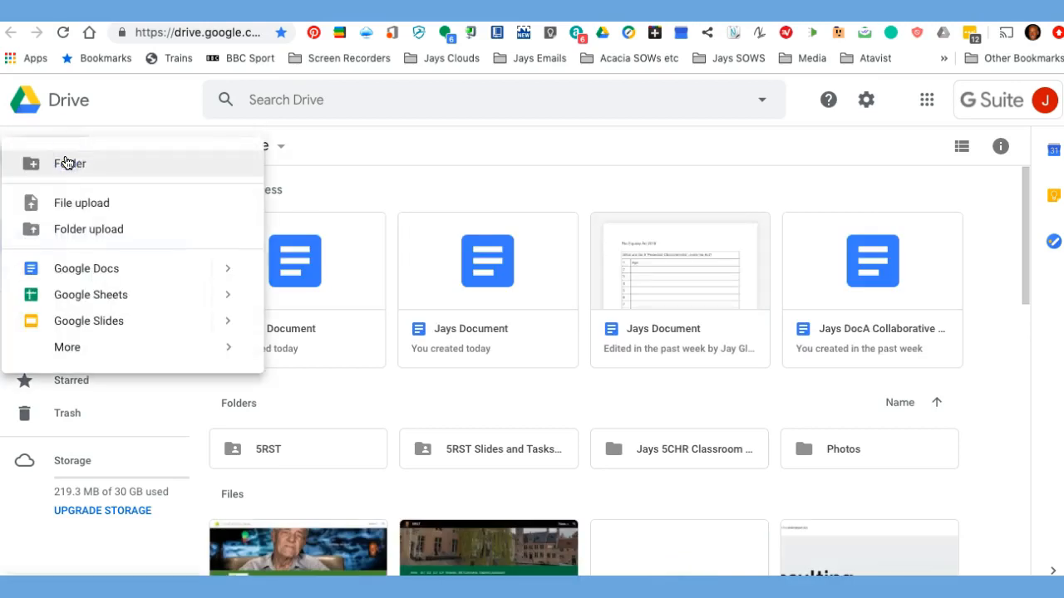
click(77, 272)
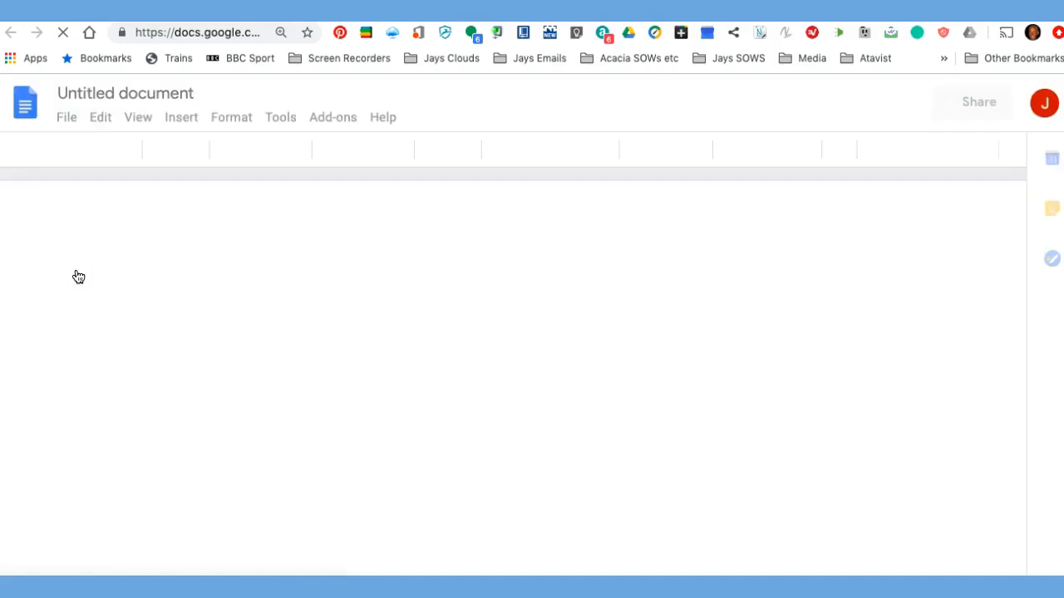
Step: Rename the untitled document to the owner's first name with an s, followed by "Document" with a capital D
click(159, 94)
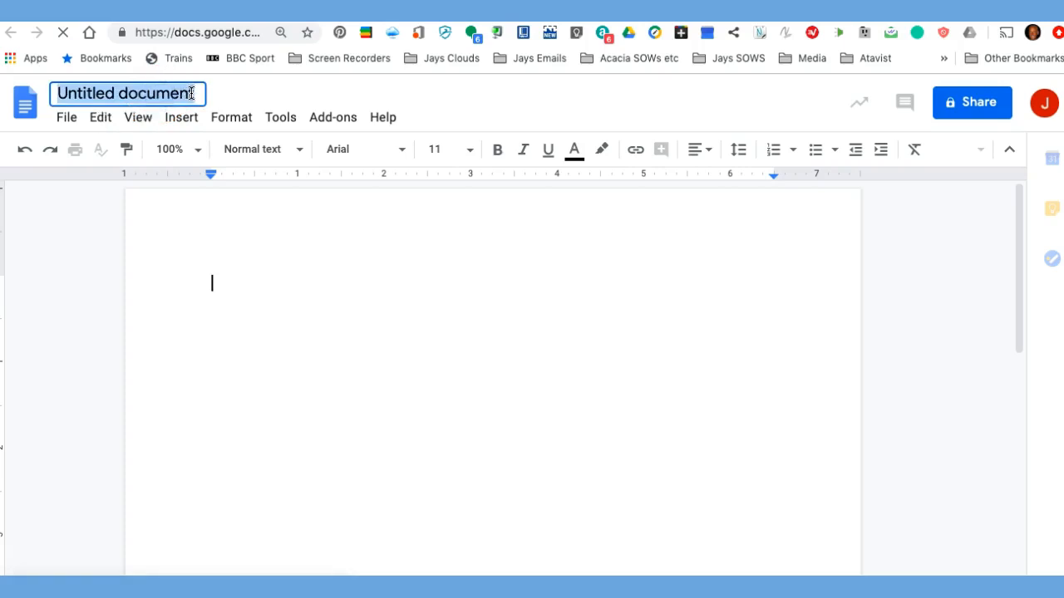
text(Jays d)
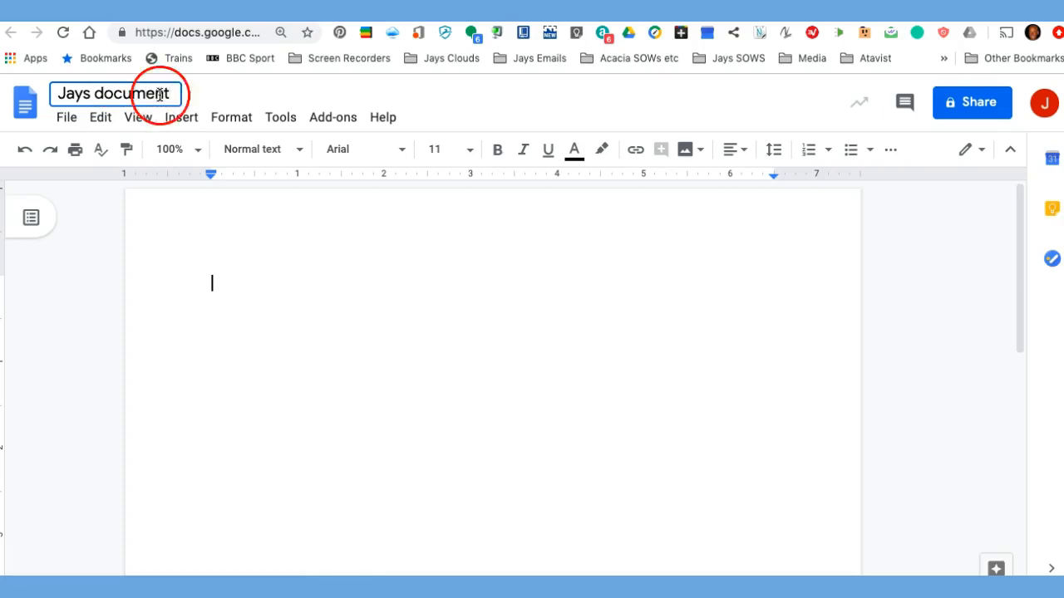
click(103, 93)
key(BackSpace)
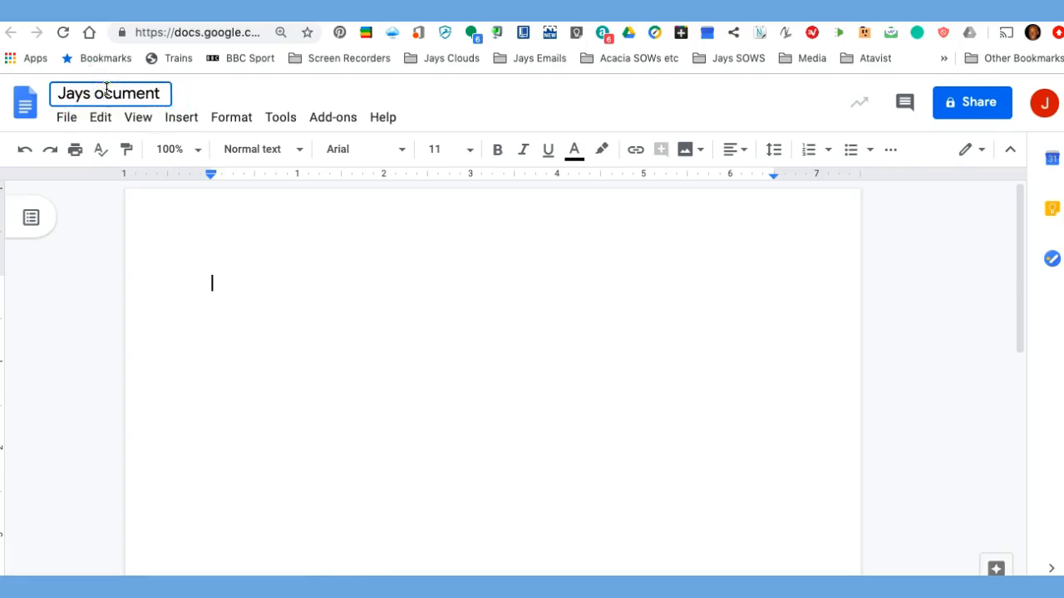
text(D)
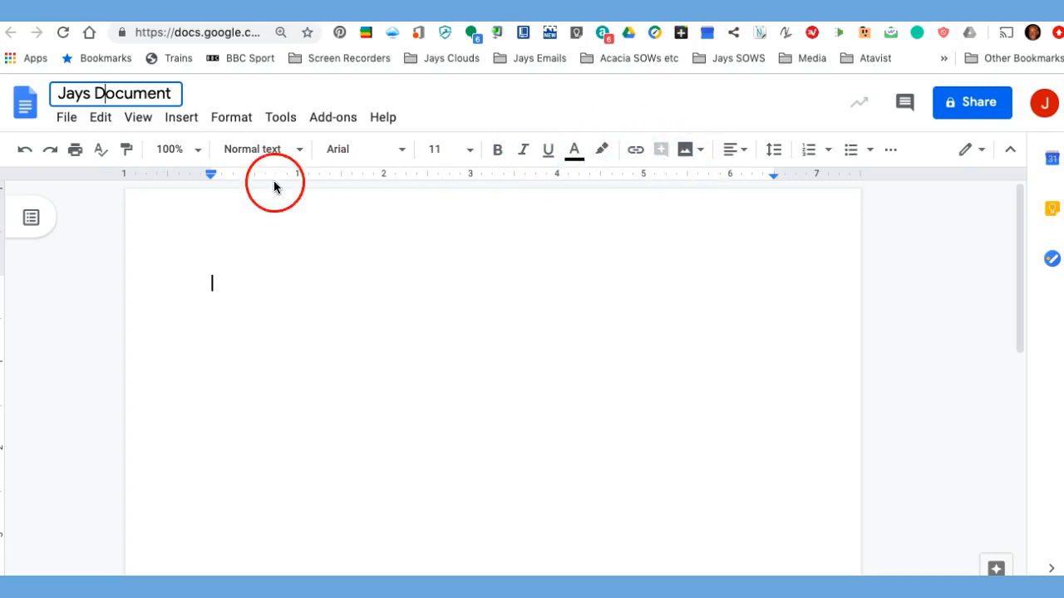
Step: Enter "The Equality Act 2010" and, on a second line, "What are the 9 ‘Protected Characteristics’?" in the document body
click(173, 119)
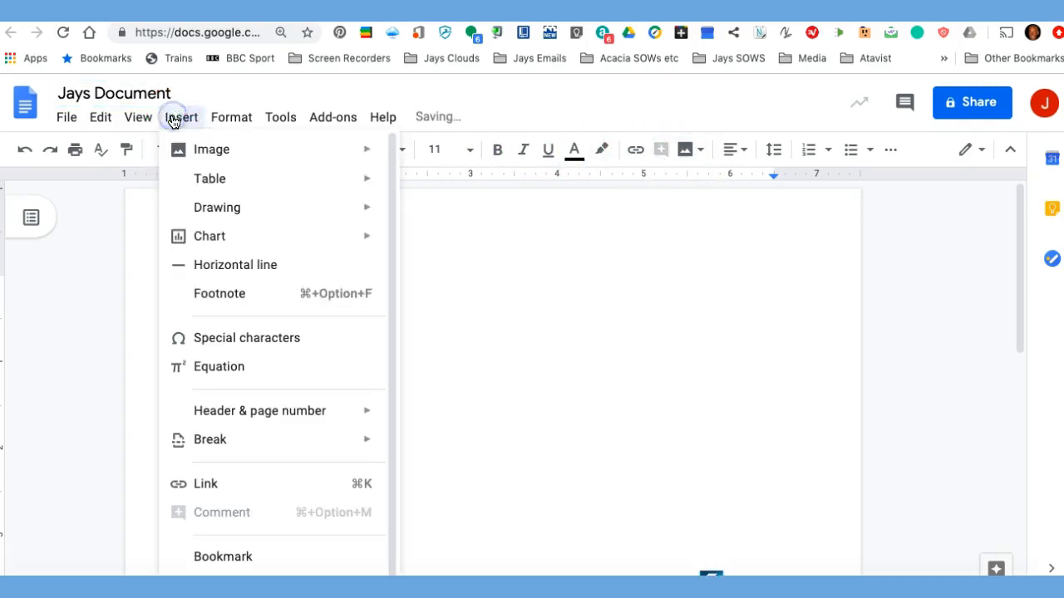
click(480, 420)
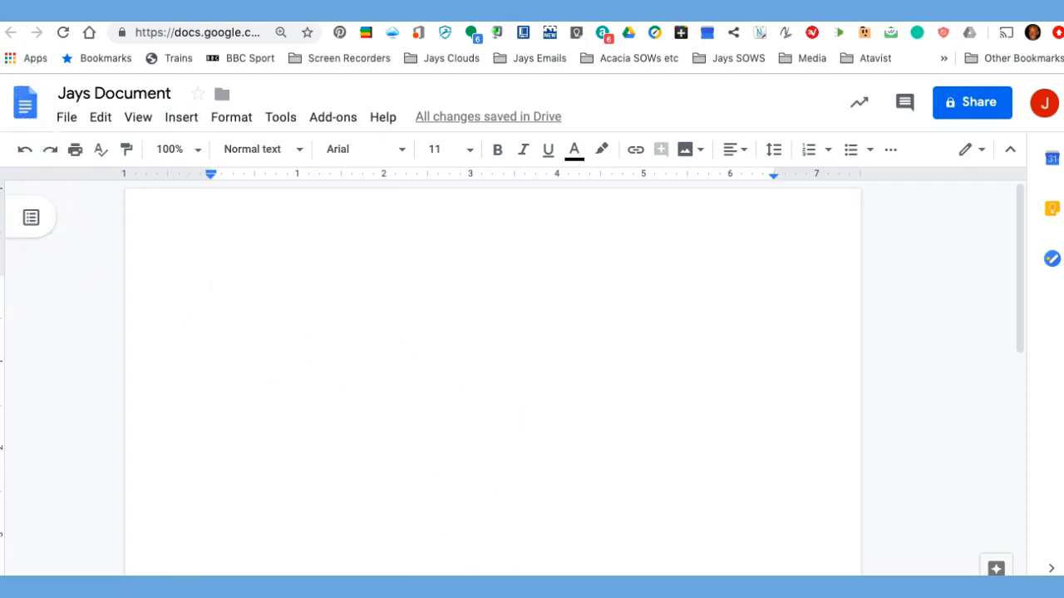
text(The Equality Act 2010 What are the 9 ‘Protected Characteristics’?)
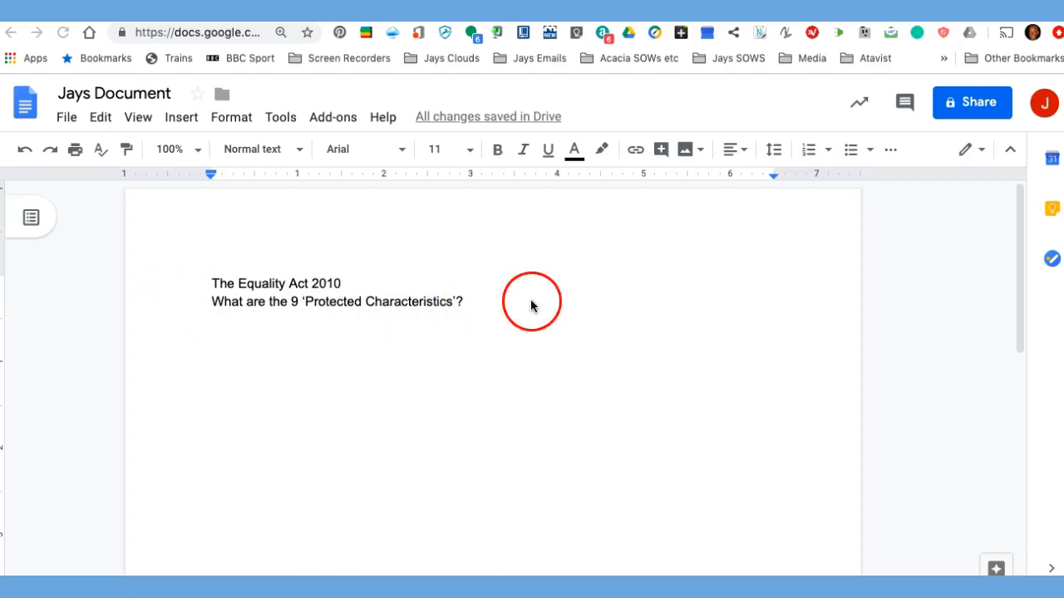
Step: Insert a table with two columns and ten rows on a new line below the question
click(484, 305)
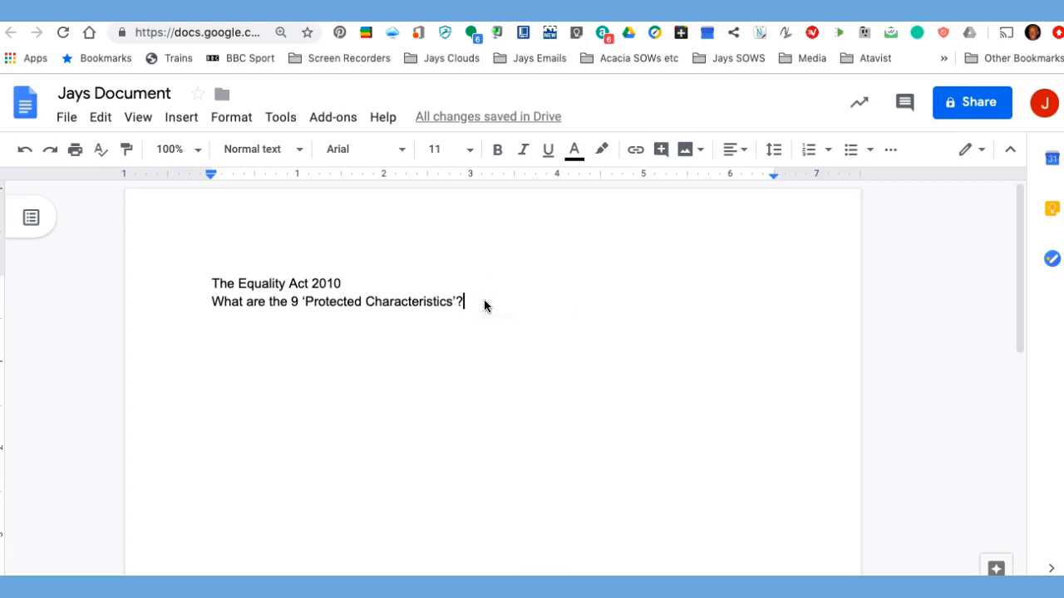
key(Return)
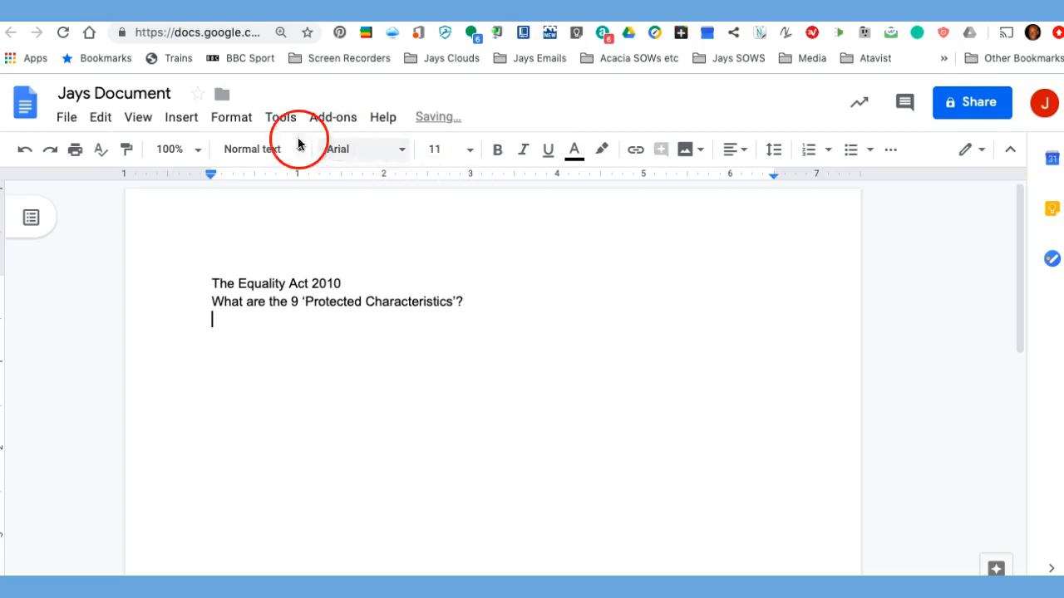
click(181, 120)
click(190, 179)
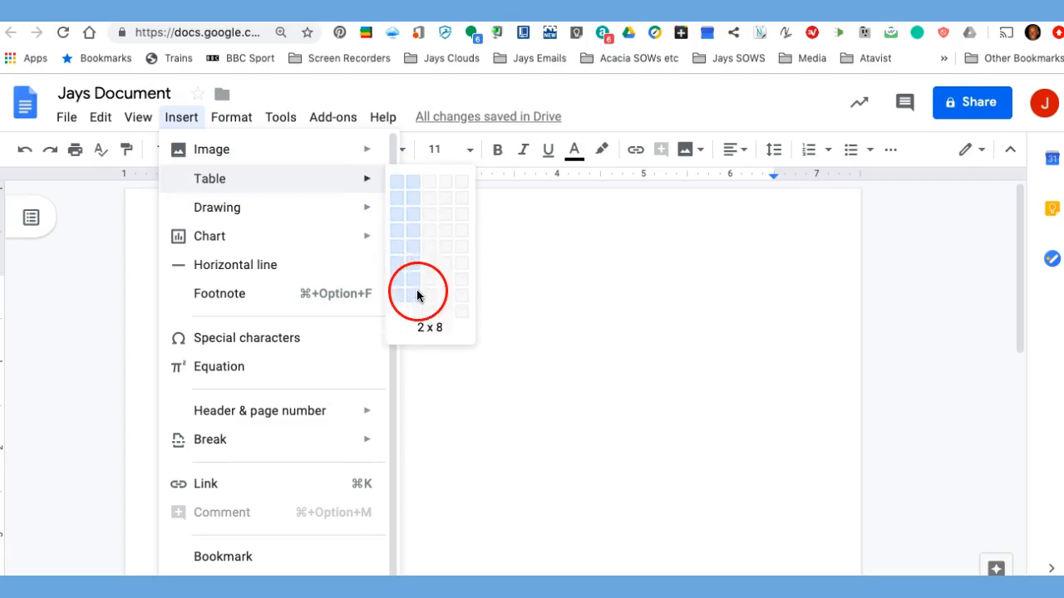
click(414, 334)
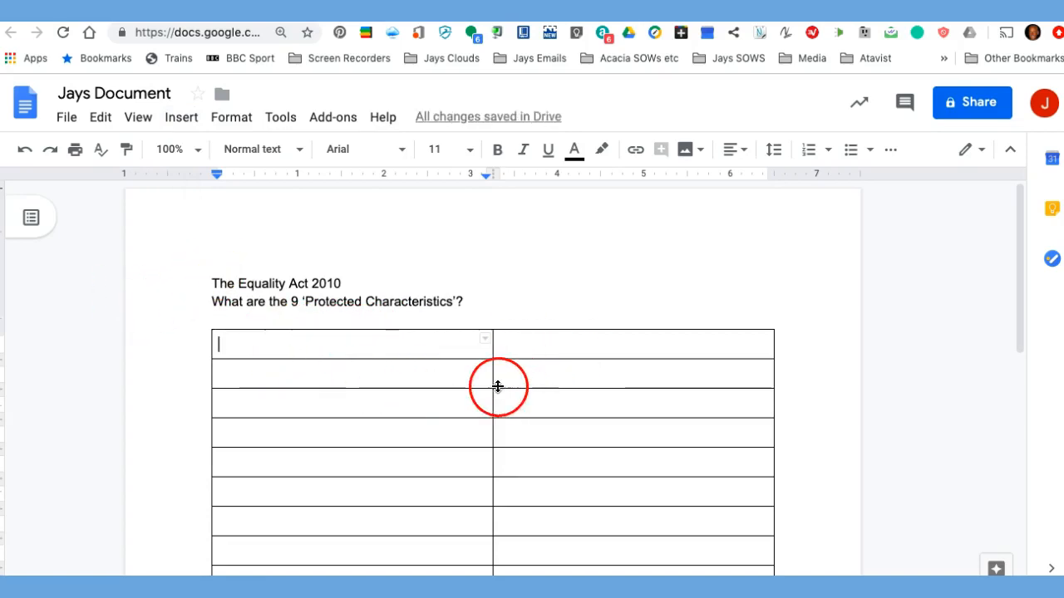
Step: Narrow the table's first column to about 0.4 inches and merge the two cells of the top row
drag(491, 380, 247, 372)
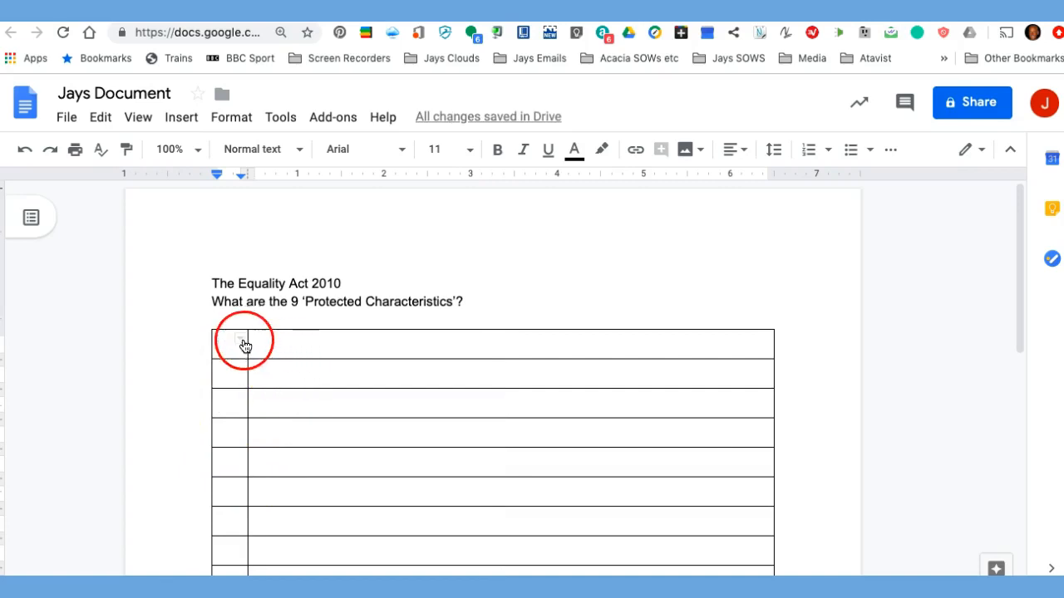
drag(233, 345, 308, 345)
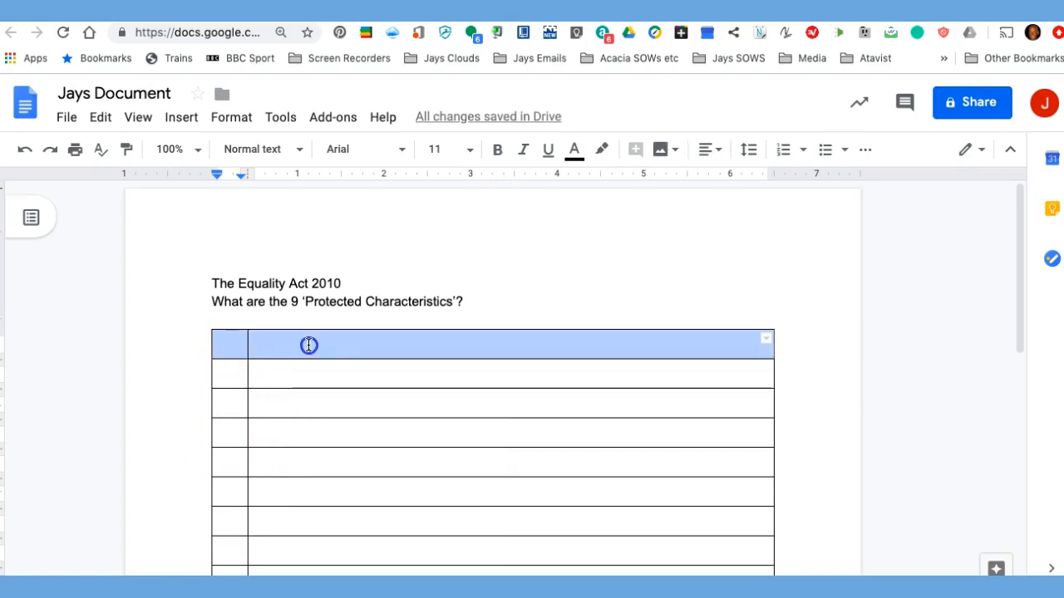
right_click(308, 345)
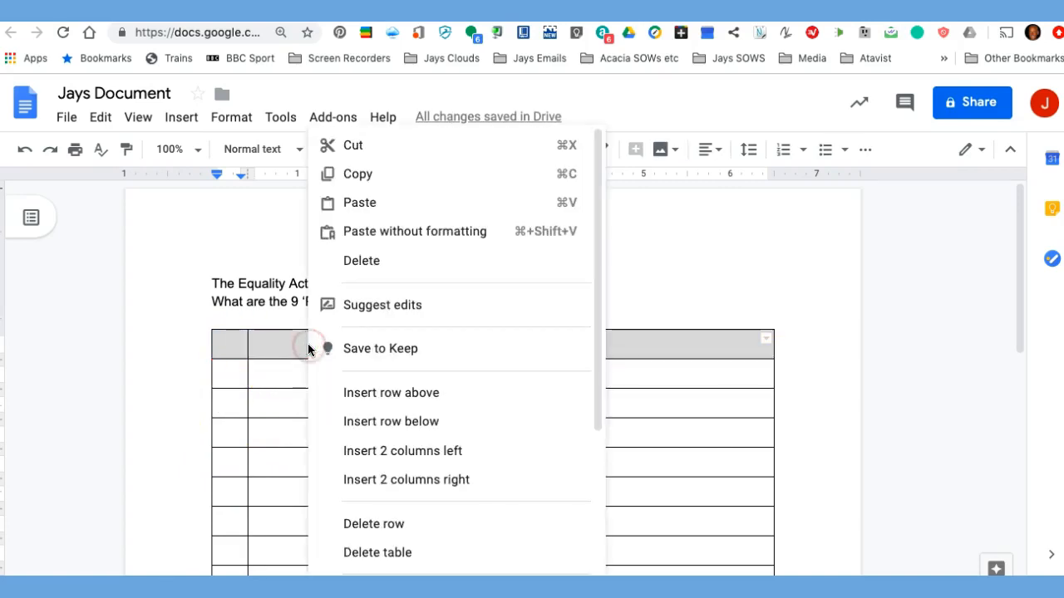
drag(598, 297, 606, 422)
click(366, 410)
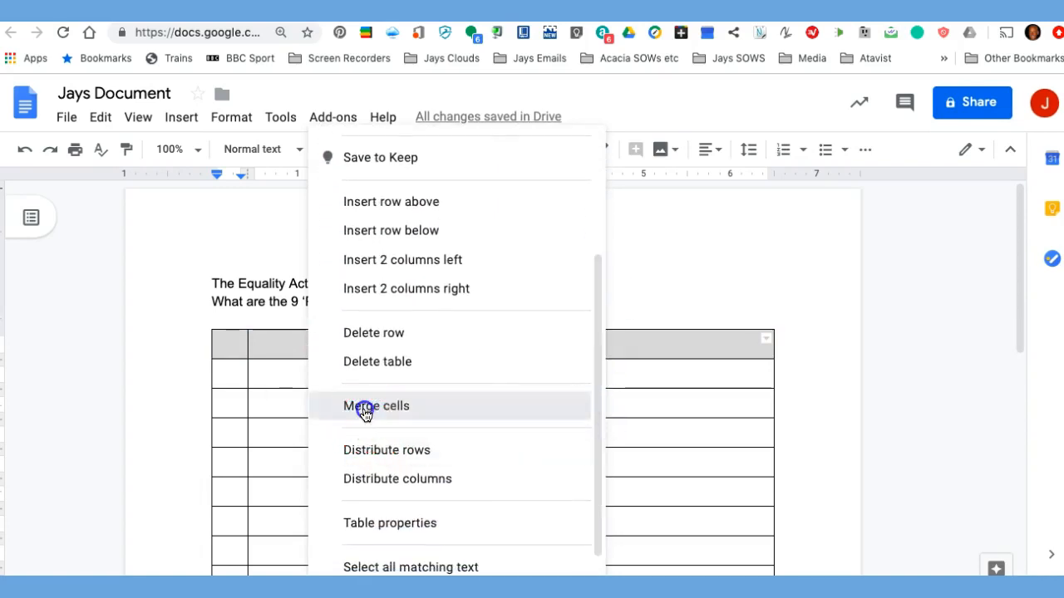
Step: Move the question about the 9 ‘Protected Characteristics’ into the merged top row of the table
click(440, 302)
drag(440, 301, 209, 301)
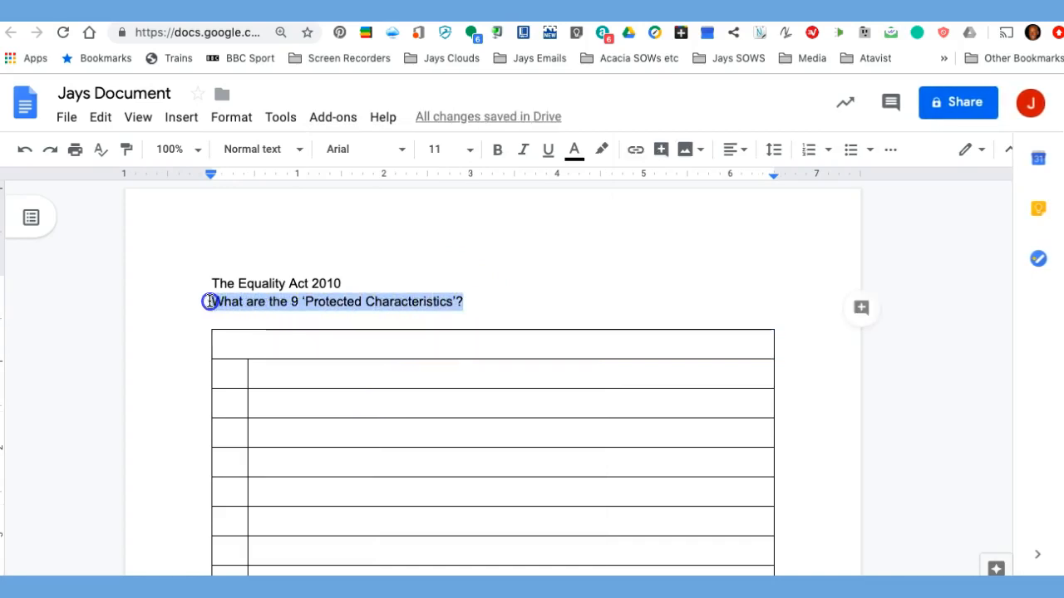
drag(346, 304, 345, 341)
click(506, 292)
click(303, 359)
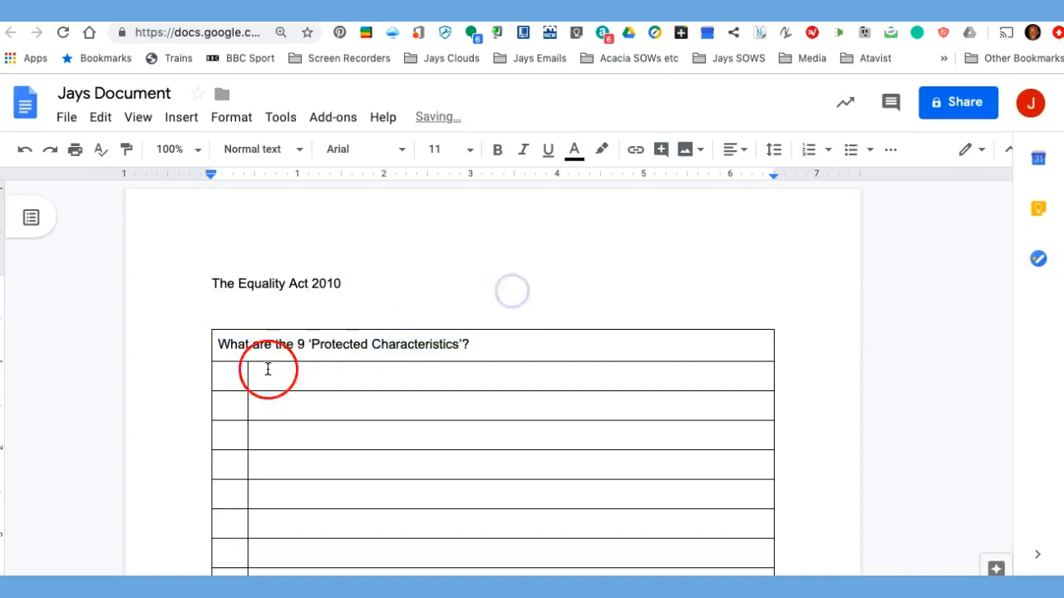
Step: Number the rows below the table's heading from 1 to 9 in the narrow first column
click(227, 378)
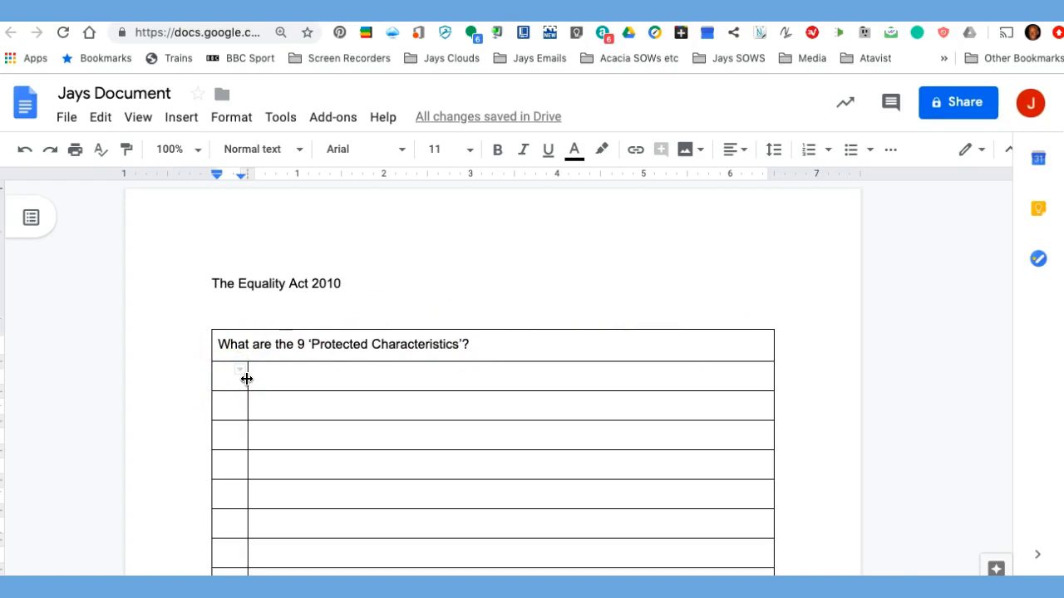
text(1)
key(Down)
text(2)
key(Down)
text(5)
key(Down)
text(6)
key(Down)
key(Down)
text(8)
key(Down)
text(9)
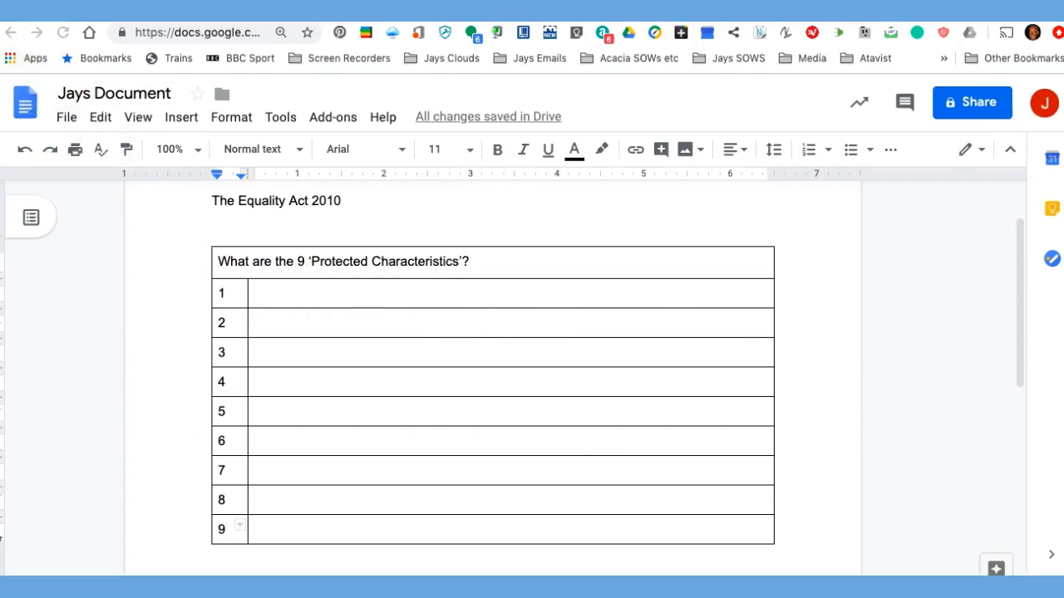
Step: Start sharing the document and add the collaborator's Gmail address from the suggested contacts
click(62, 124)
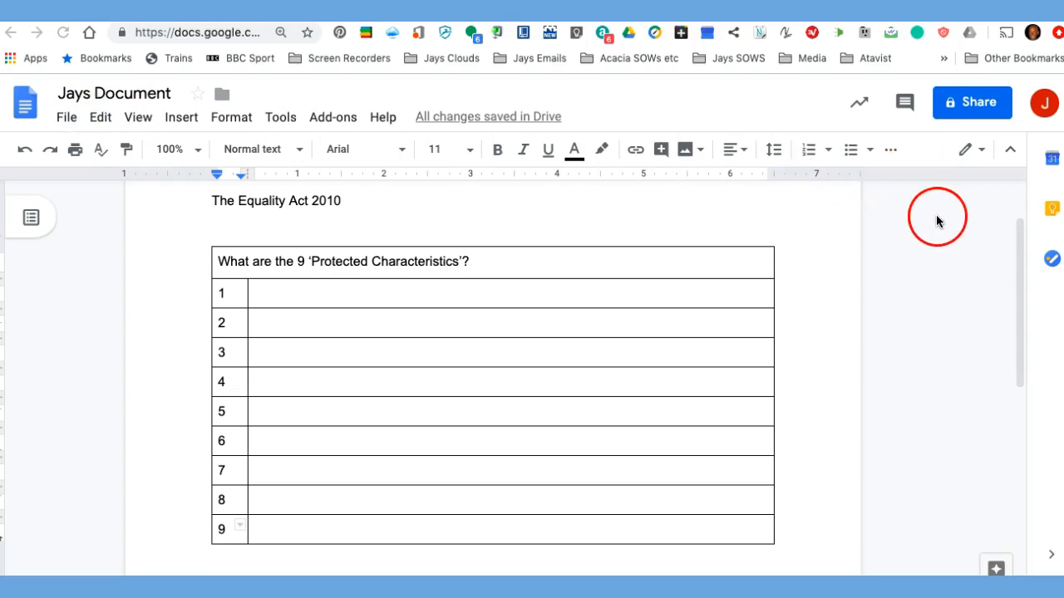
click(971, 107)
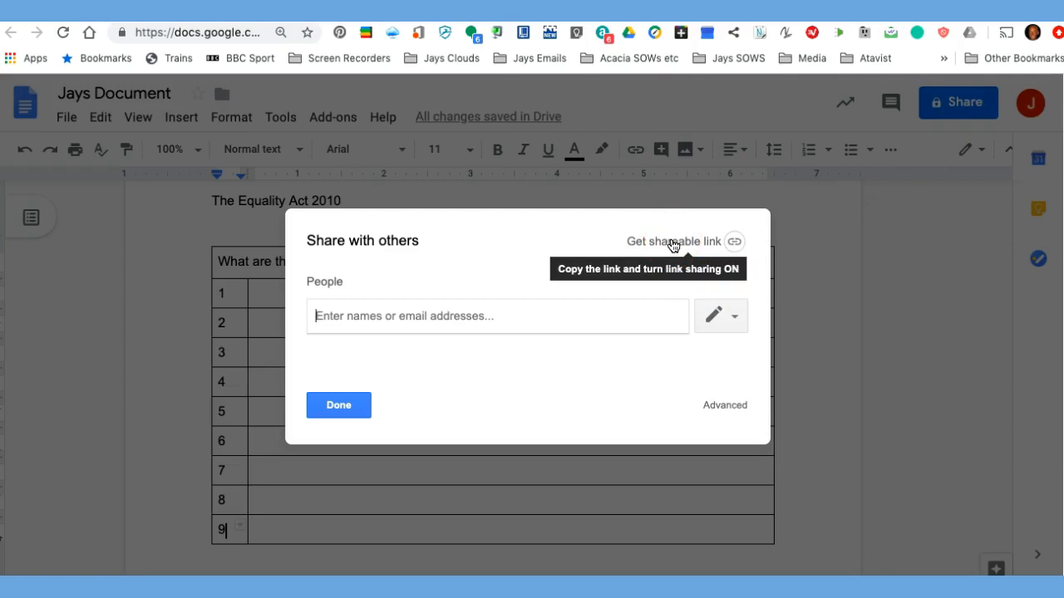
click(337, 317)
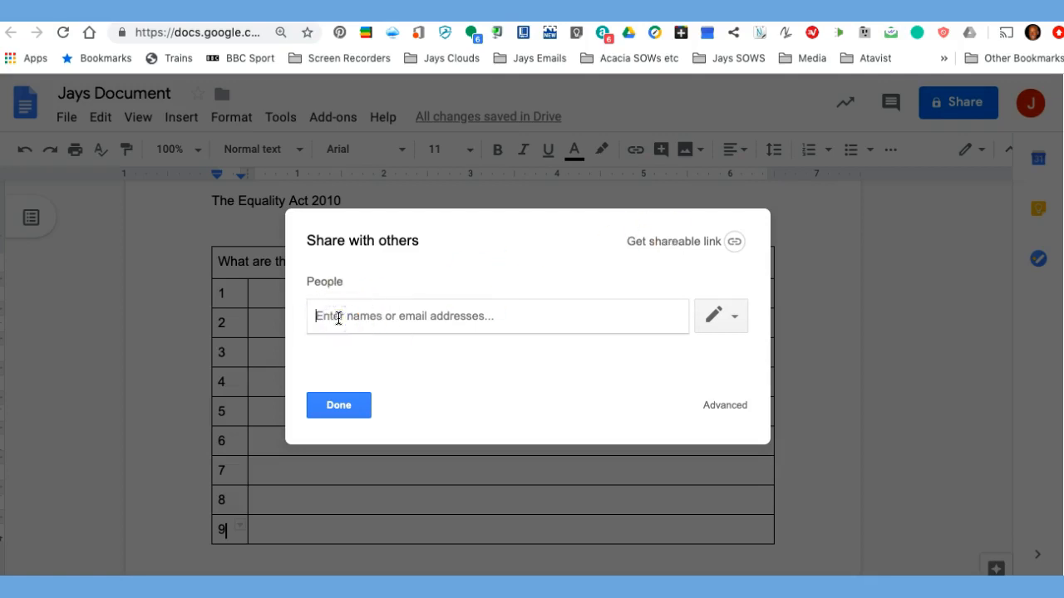
text(jay)
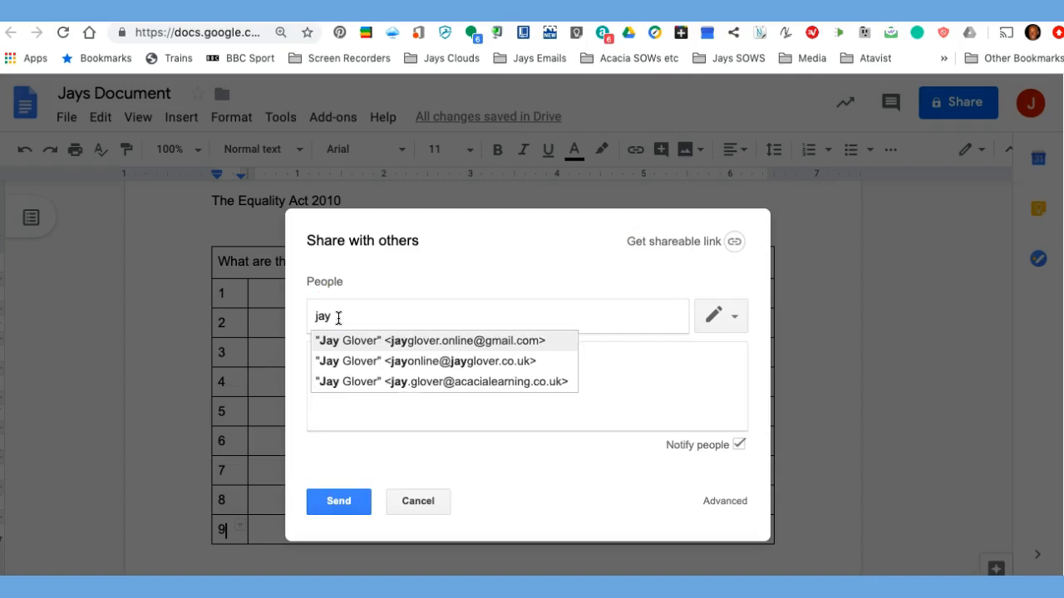
click(431, 341)
Step: Write an invitation message greeting the recipient by first name with "like to collaborate?" and send the invitation
click(354, 352)
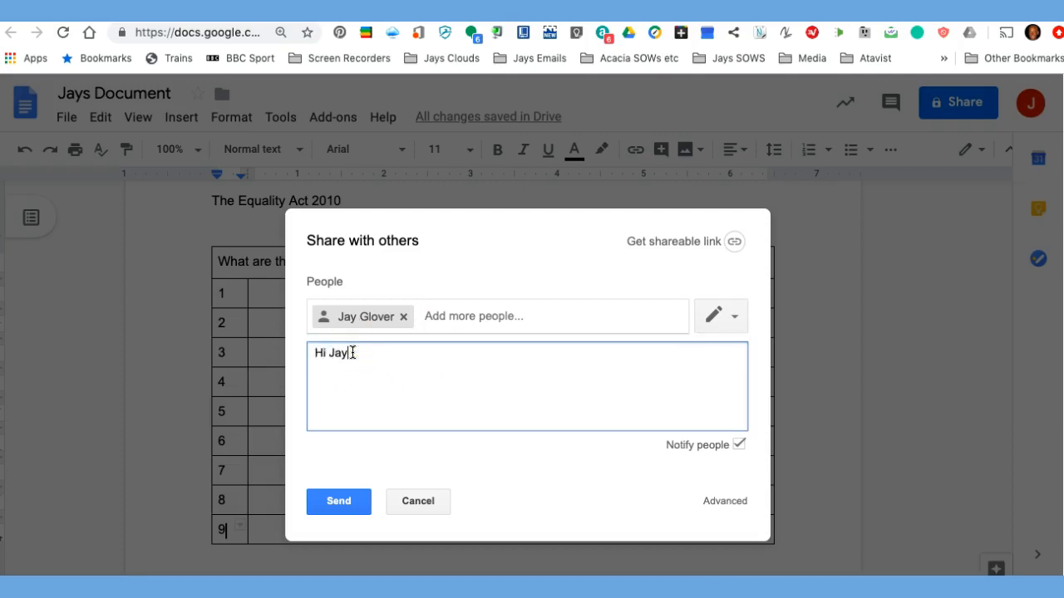
text(like to collaborate?)
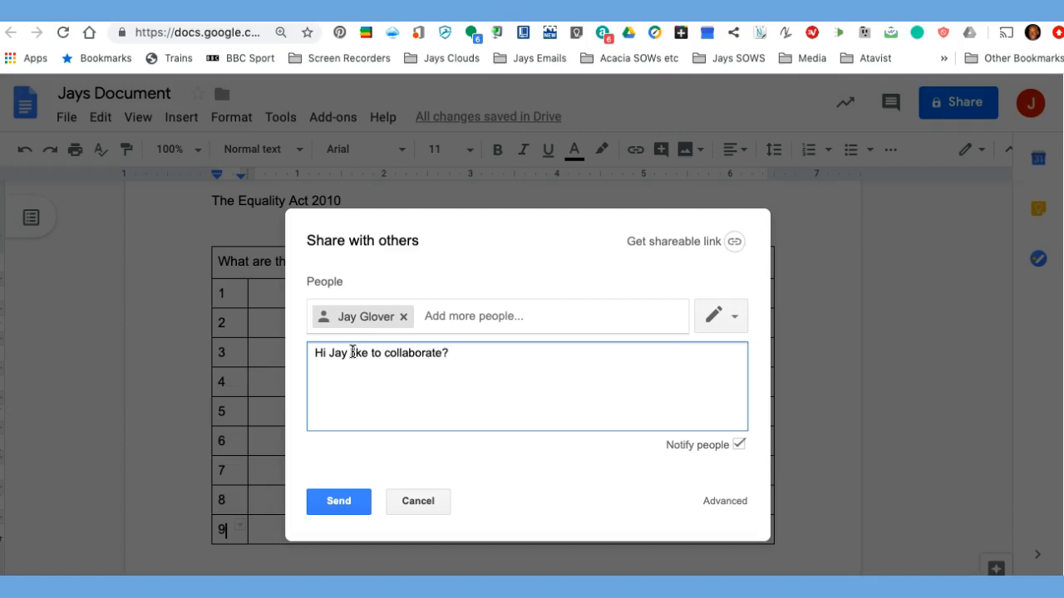
click(353, 396)
click(347, 505)
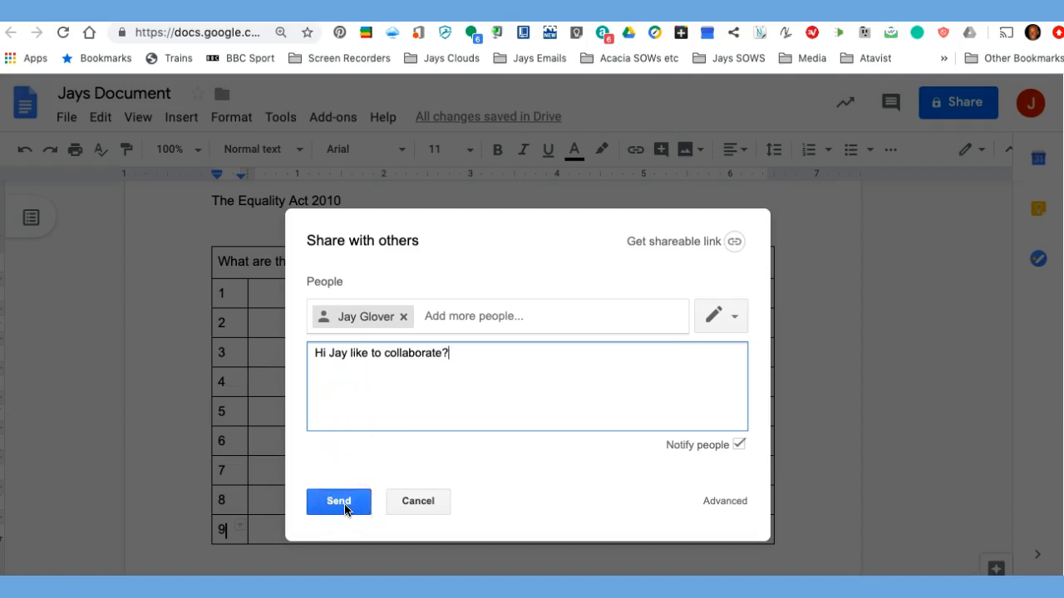
click(346, 509)
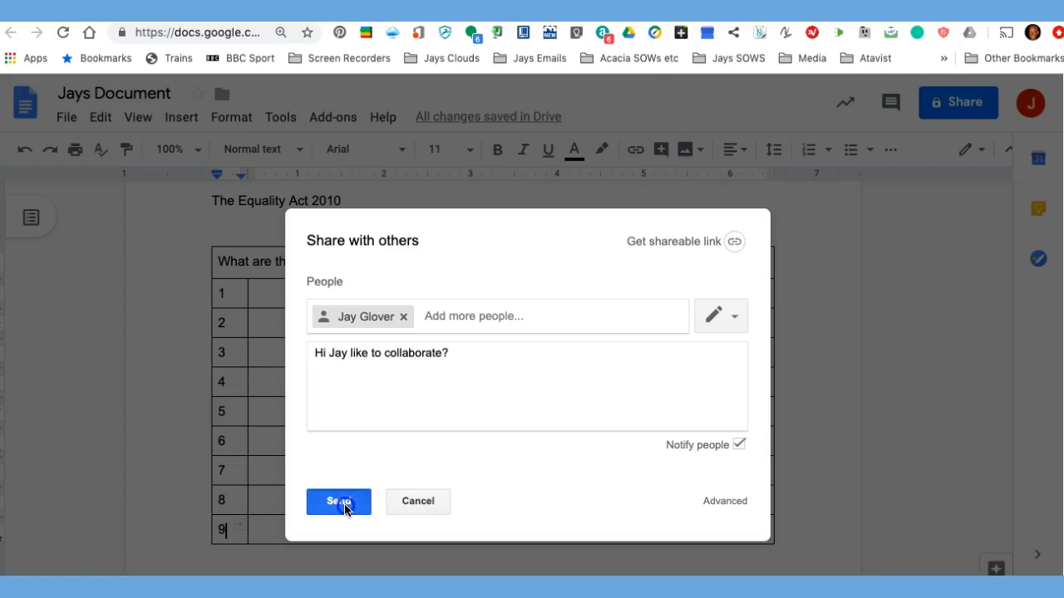
click(346, 368)
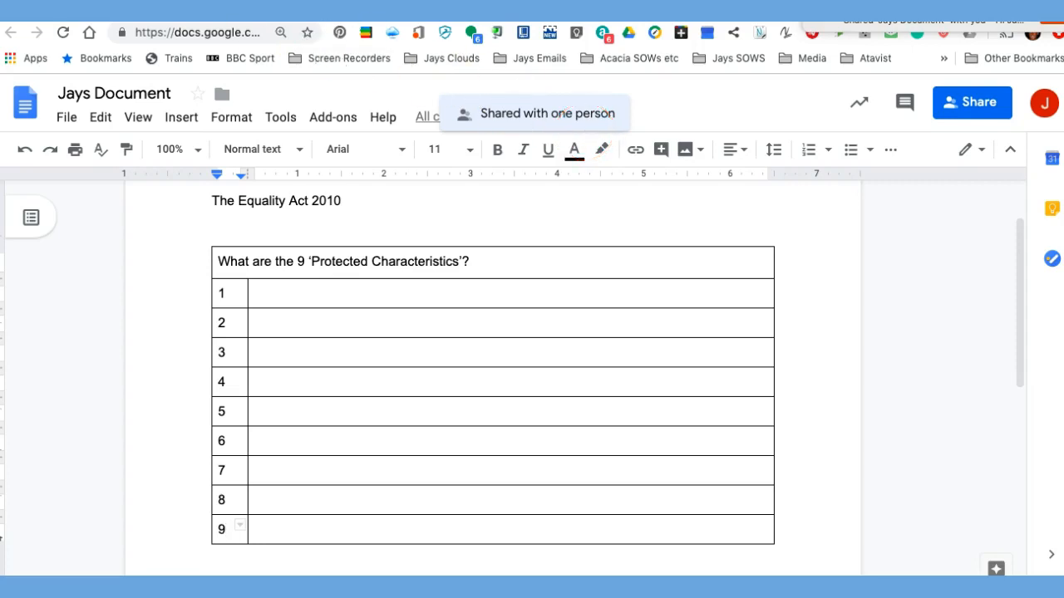
Step: Switch to the collaborator's Gmail inbox and open the "Invitation to edit" email for the shared document
click(38, 108)
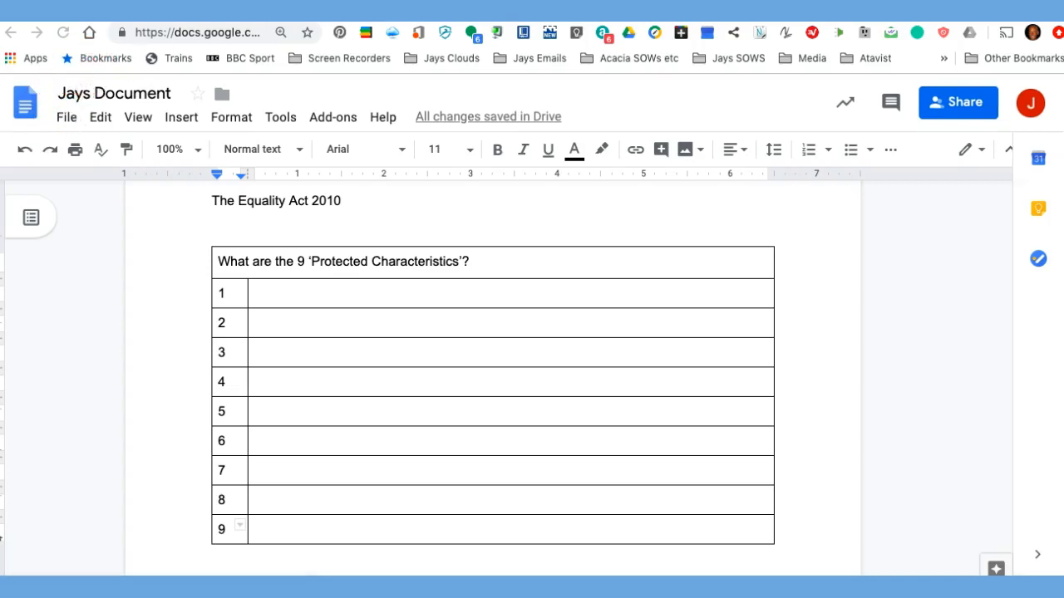
click(805, 10)
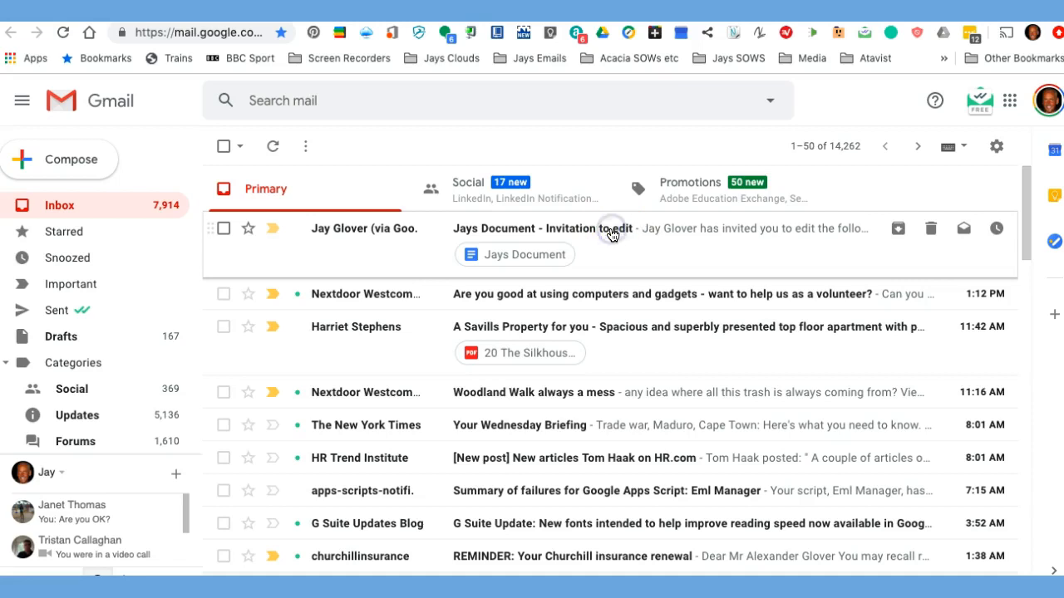
click(612, 235)
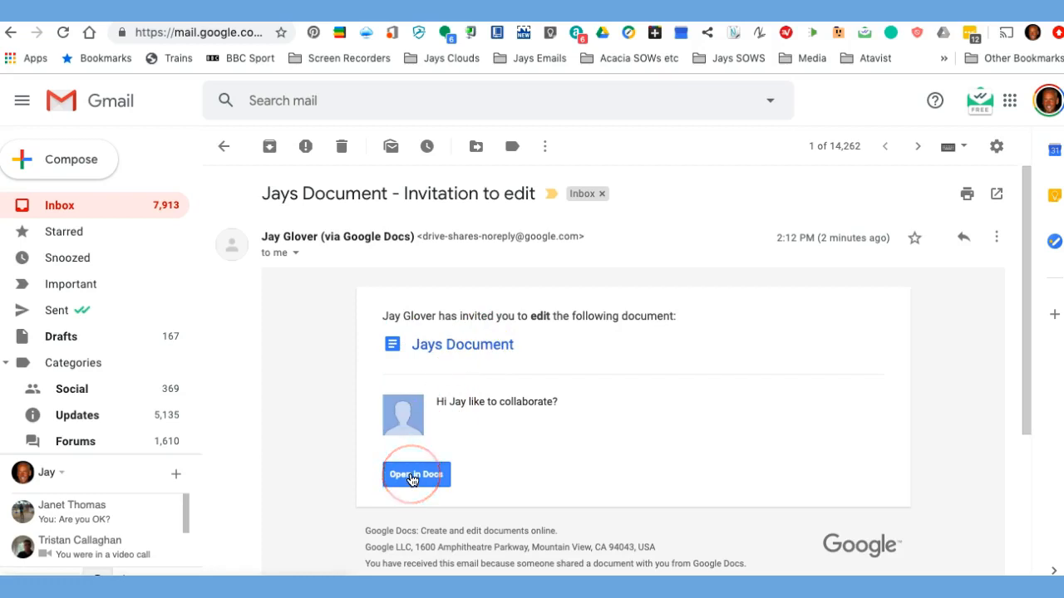
Step: Open the shared document in Google Docs from the invitation email
click(411, 477)
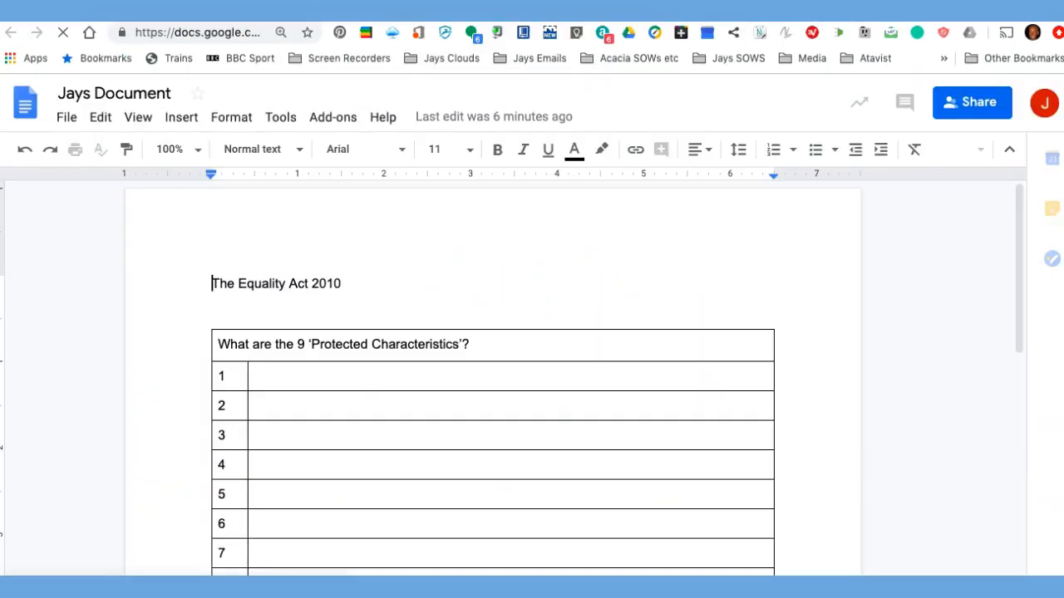
click(52, 280)
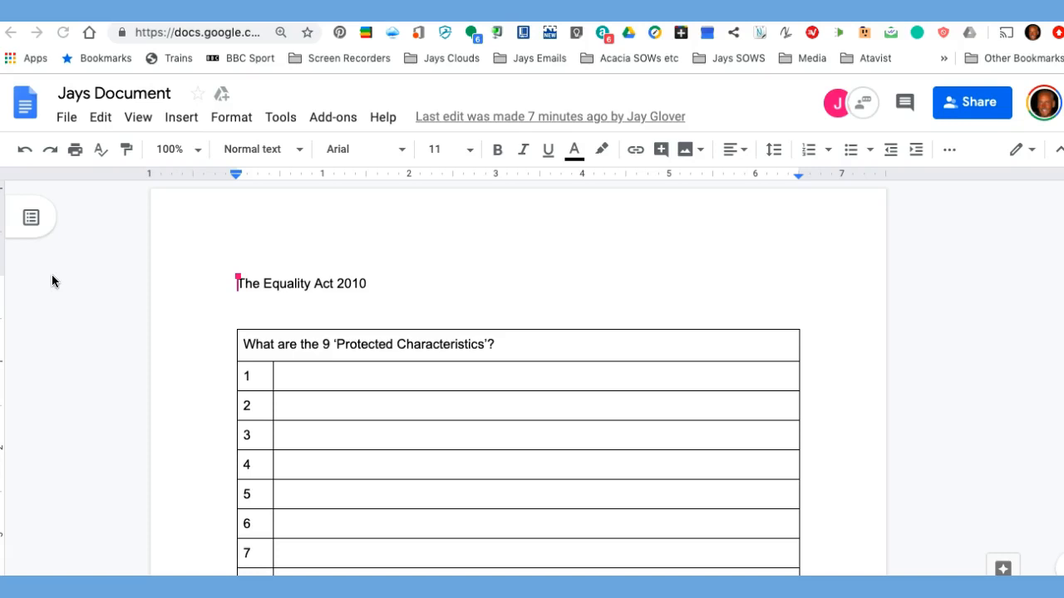
click(45, 256)
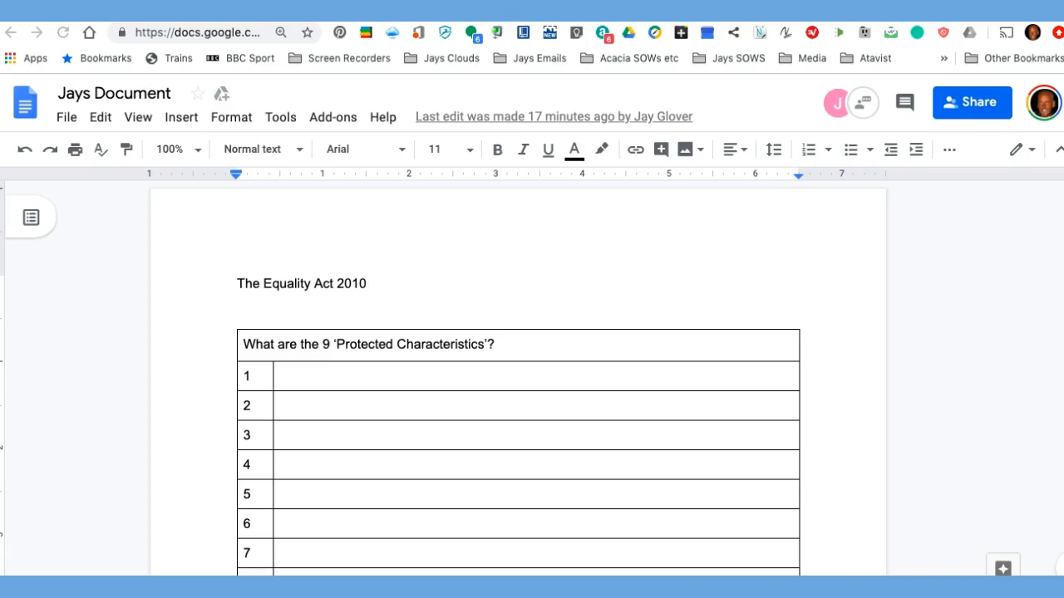
Step: Open the document chat and send a greeting asking "Any suggestions?" followed by the message "How about AGE?"
click(862, 104)
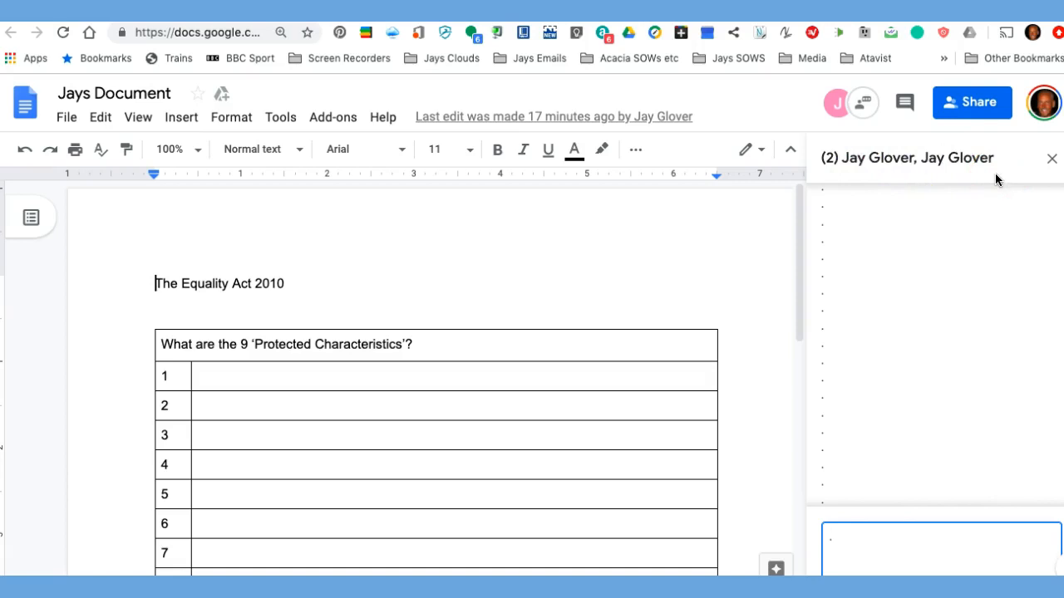
text(Hi jay... Any suggestions?)
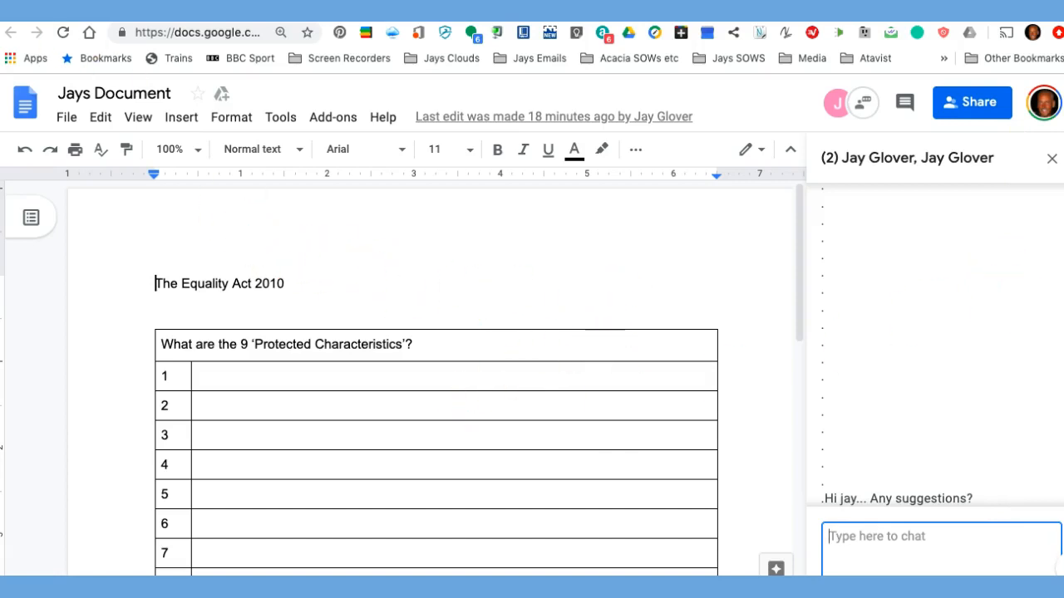
text(How about AGE?)
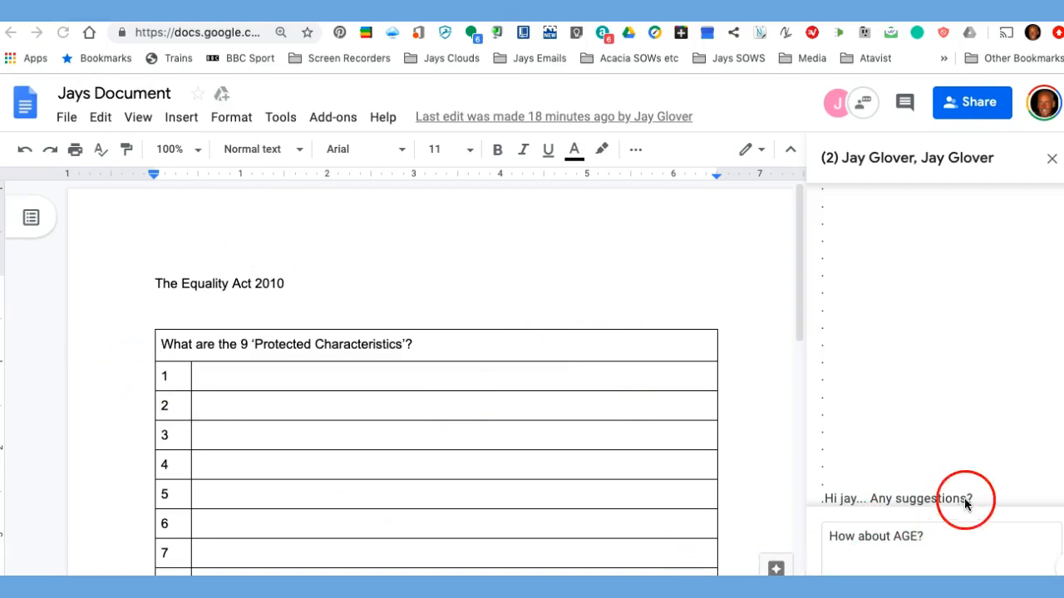
key(Return)
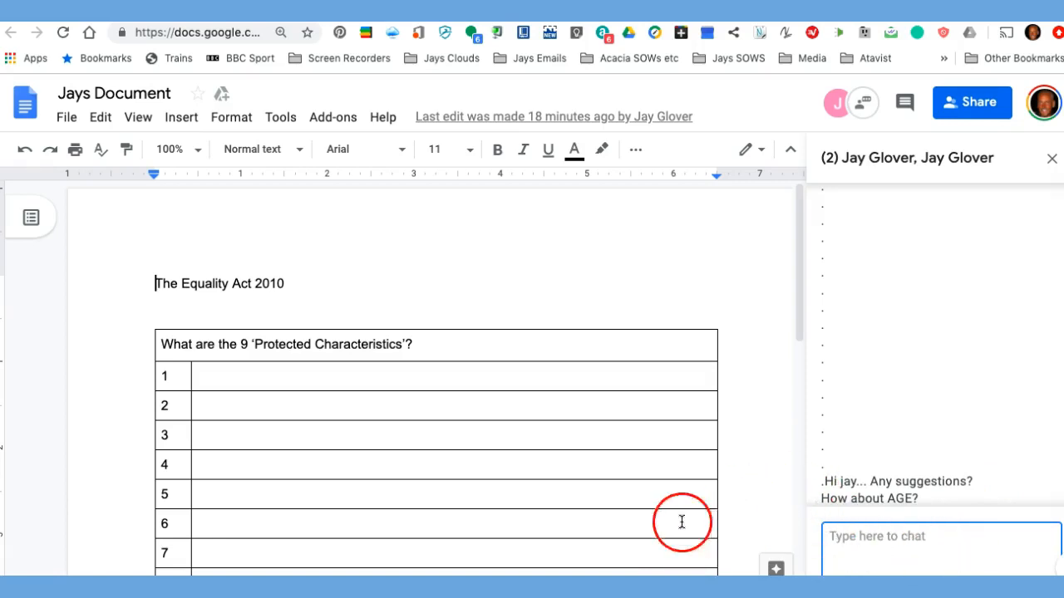
Step: Enter "Age" beside number 1 in the Protected Characteristics table
click(200, 377)
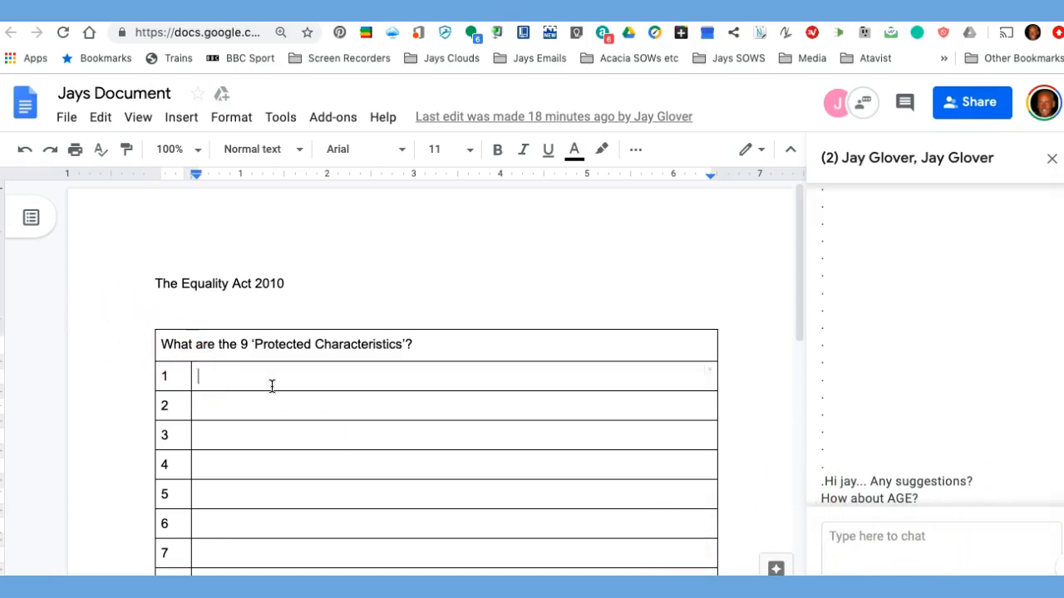
text(Age)
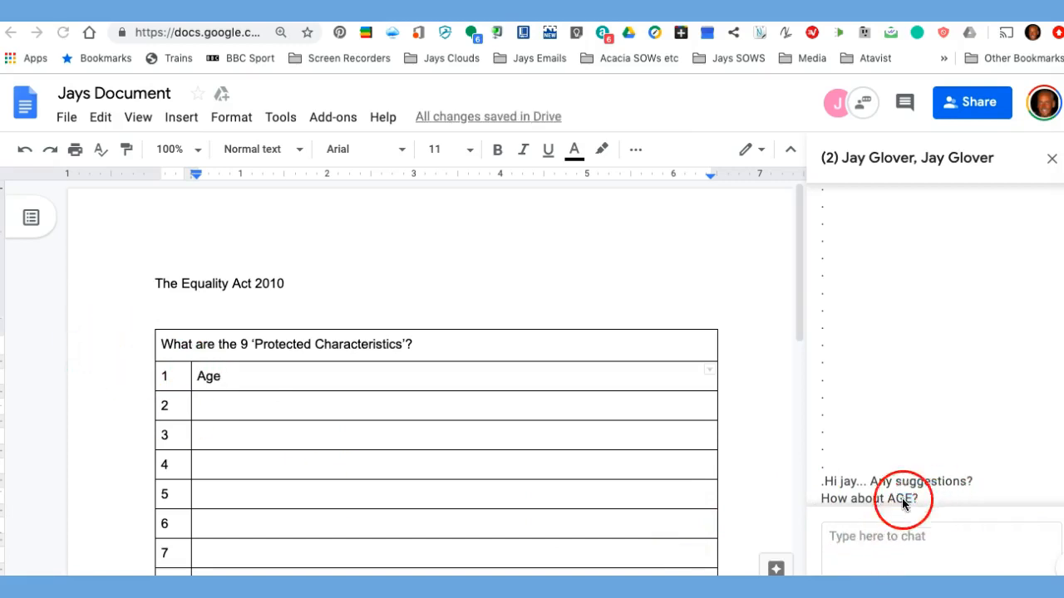
Step: Try entering "Marital Status" beside number 2 in the table and undo that entry
click(202, 408)
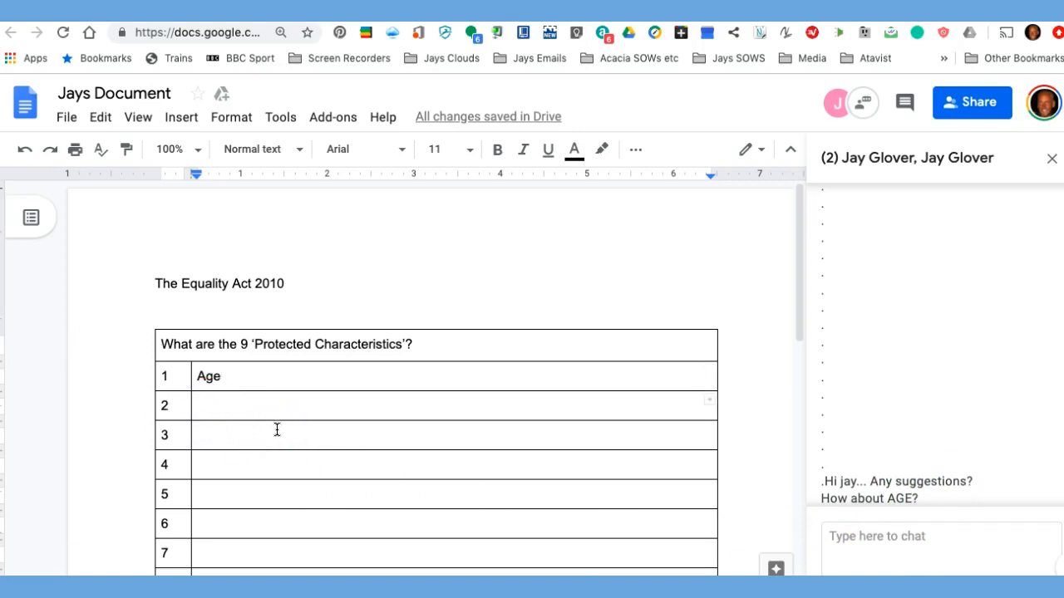
text(M)
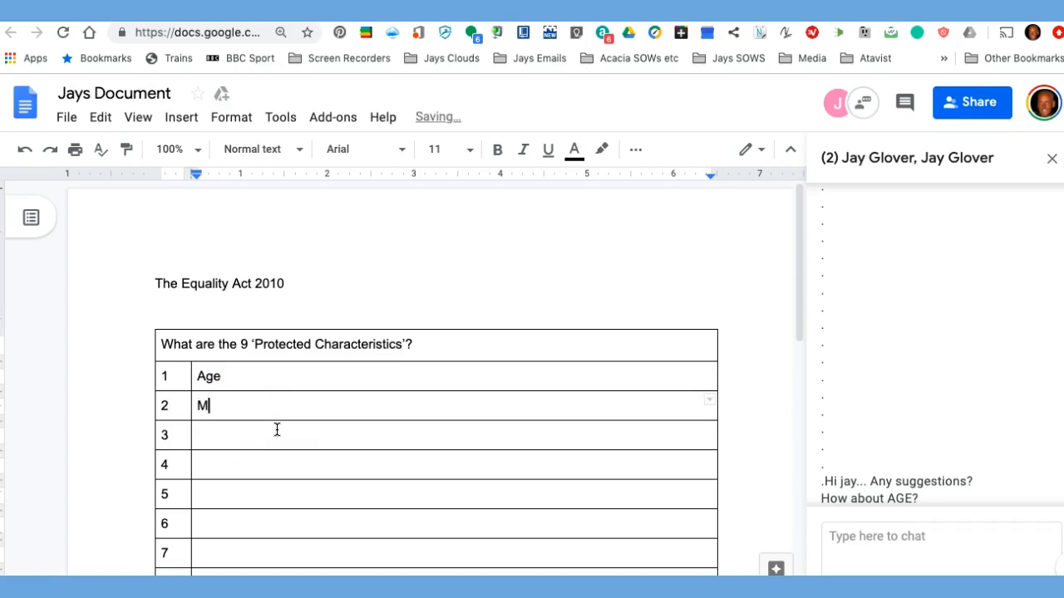
text(arital Status)
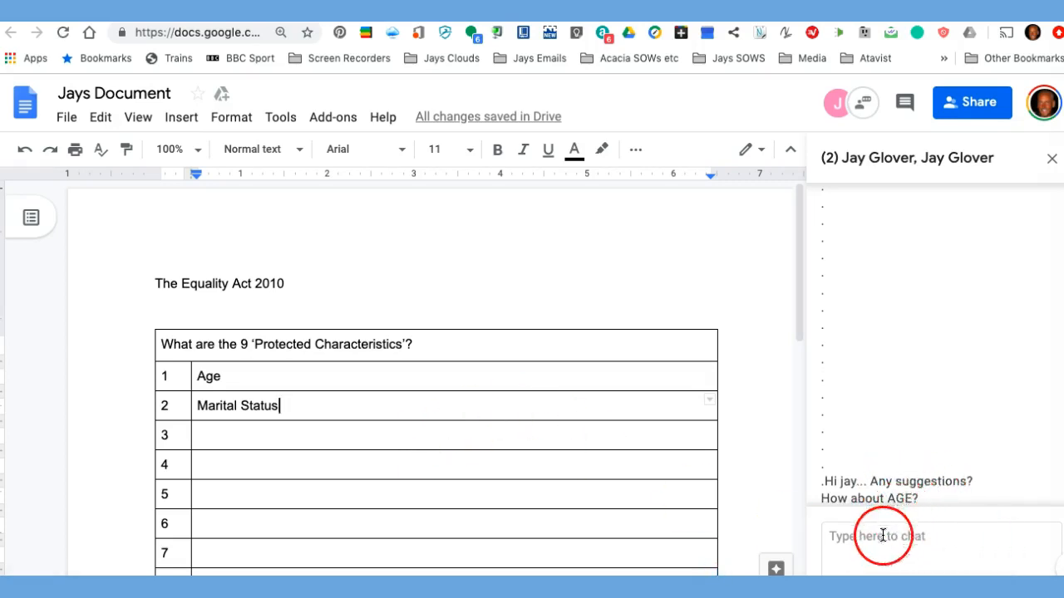
click(858, 537)
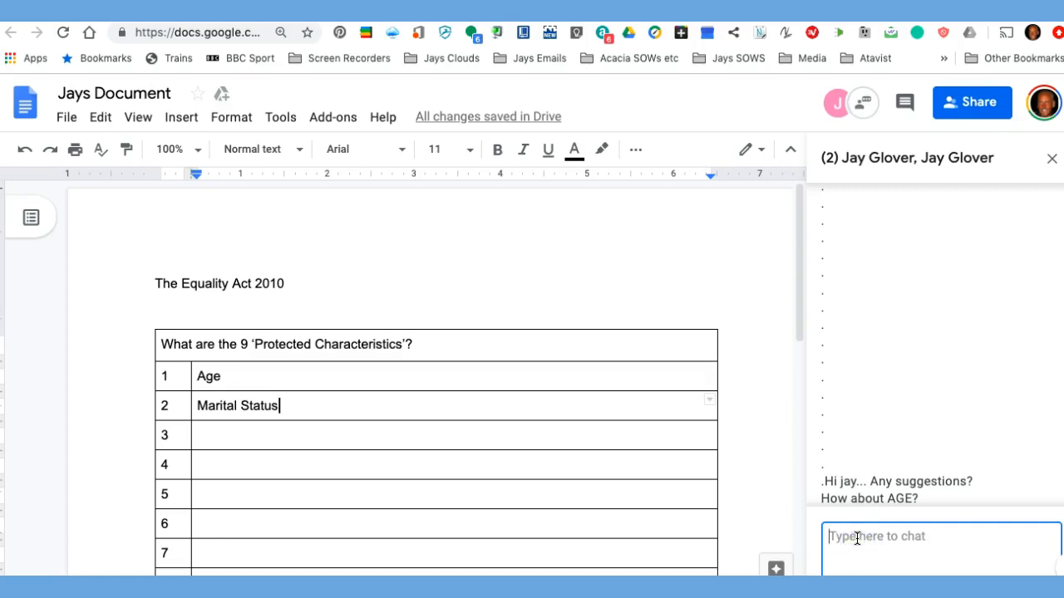
key(super+z)
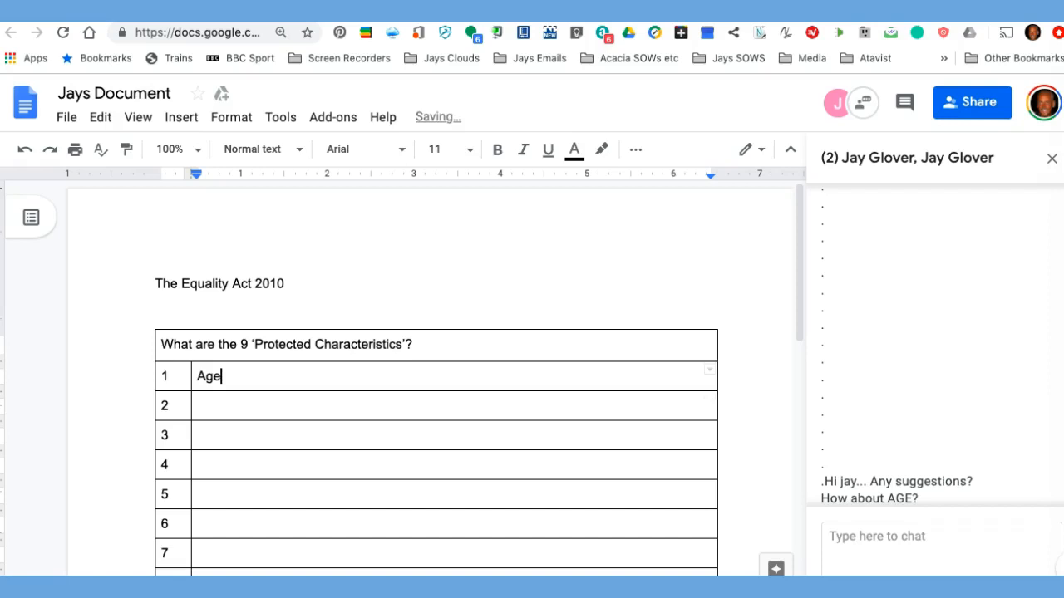